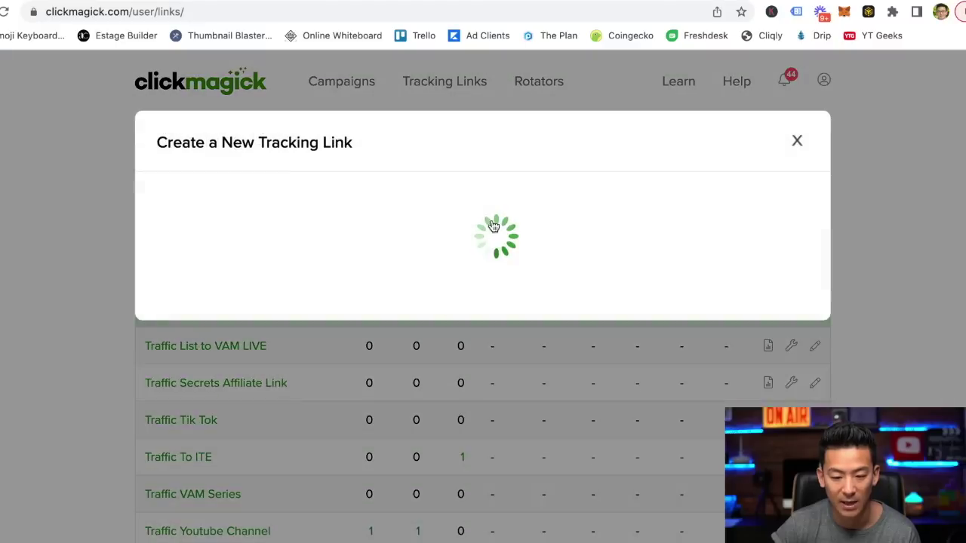
- Name the new tracking link "Traffic - Test Demo"
click(344, 328)
click(343, 328)
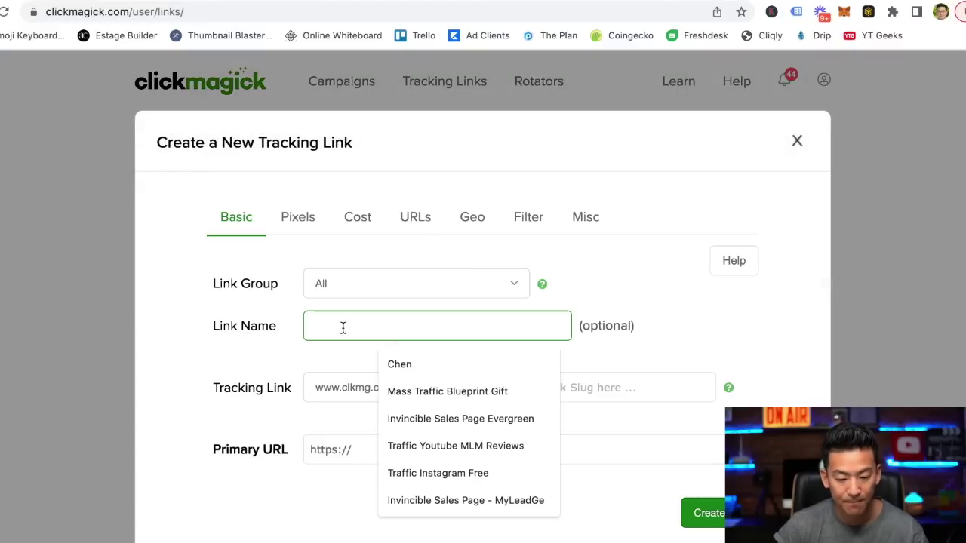
text(Traffic)
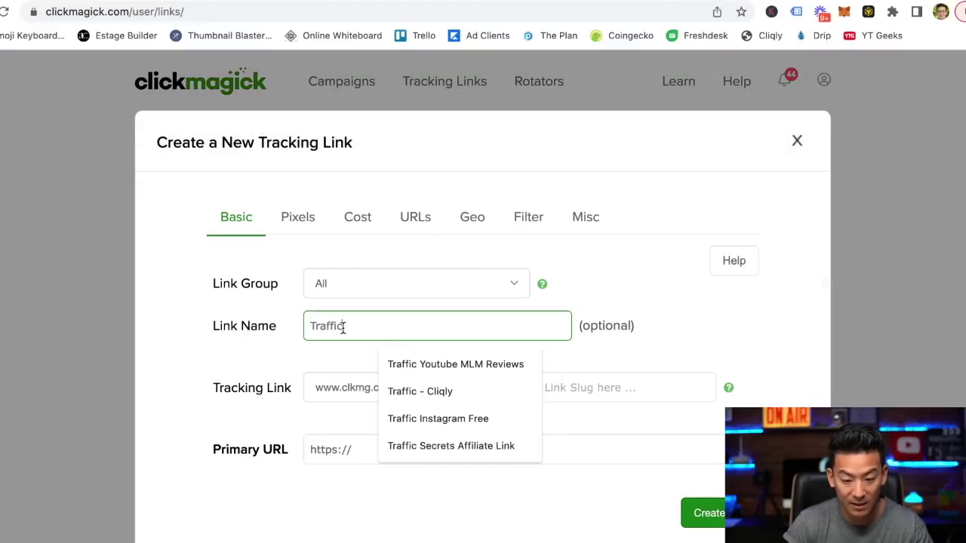
text( - Test Demo)
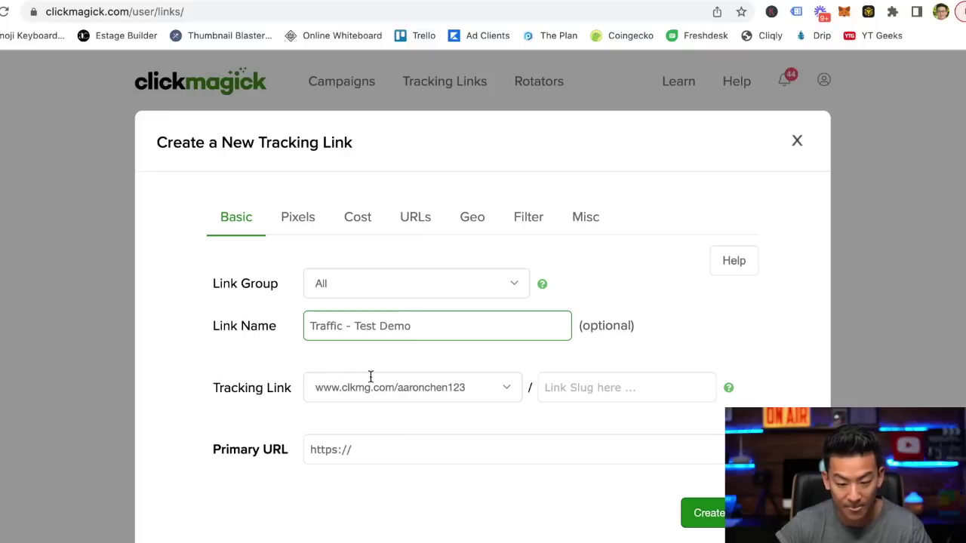
click(403, 387)
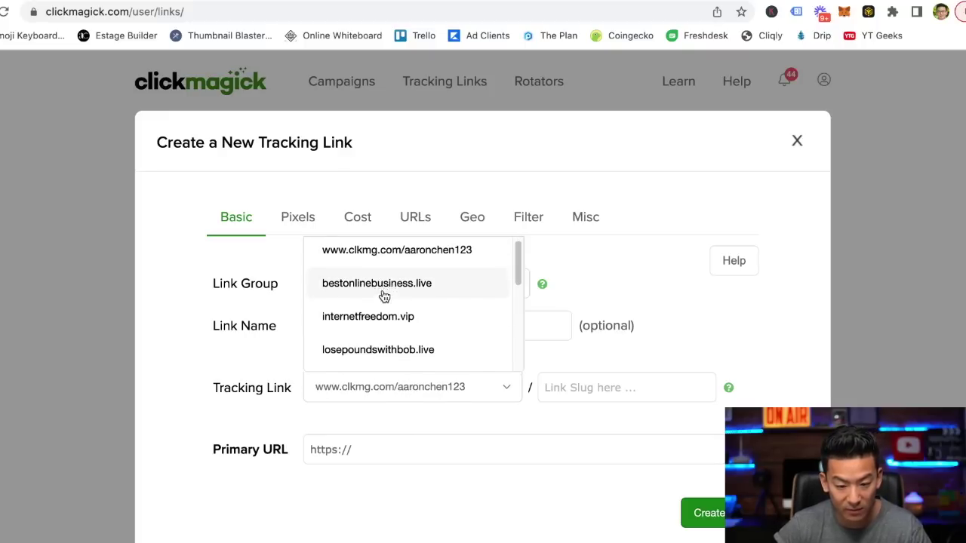
scroll(384, 293, down, 5)
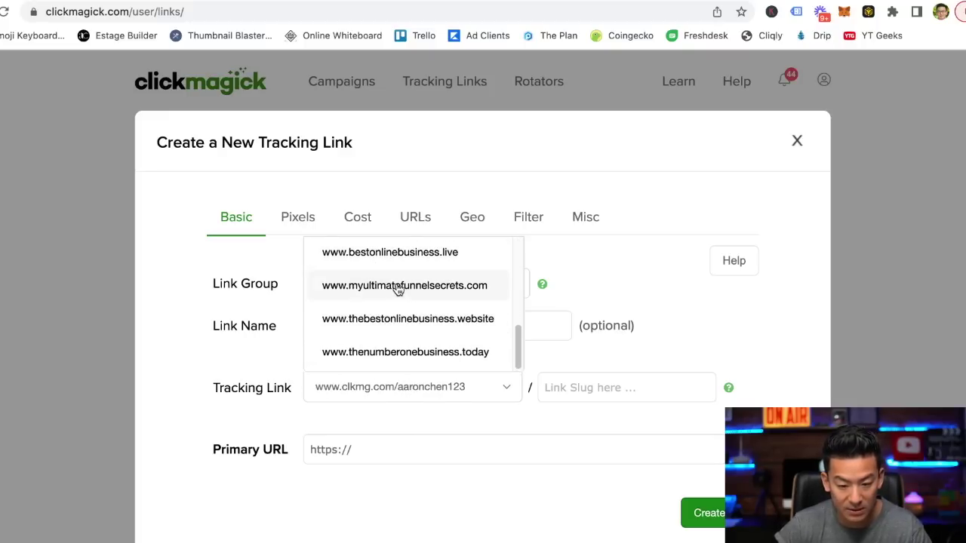
click(399, 290)
click(579, 388)
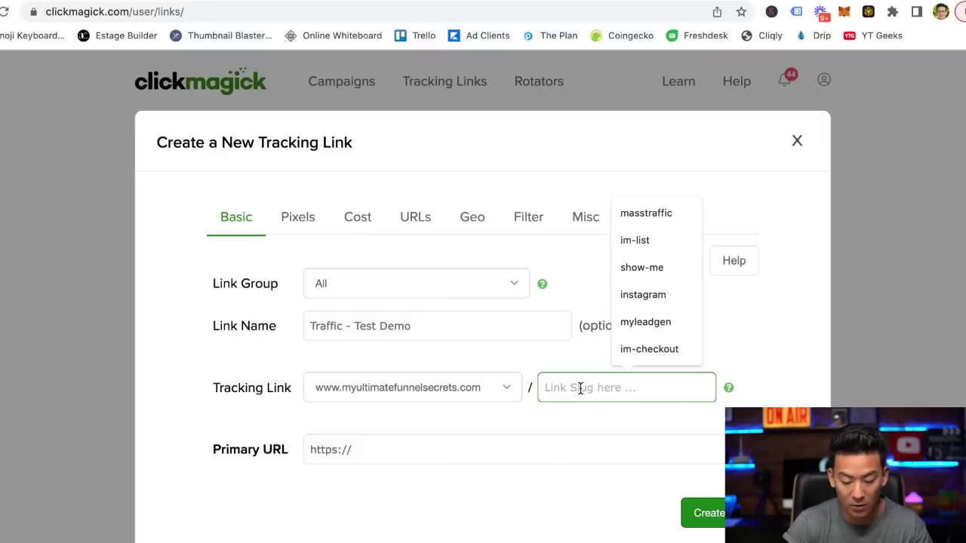
text(testpage)
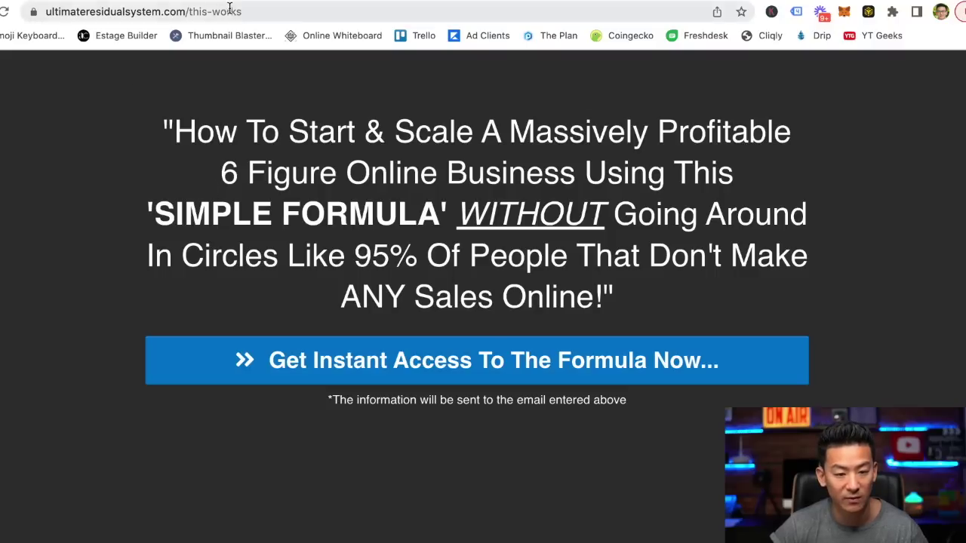
- Copy the ultimateresidualsystem.com/this-works page address into the tracking link's Primary URL and create the link
click(230, 10)
key(super+c)
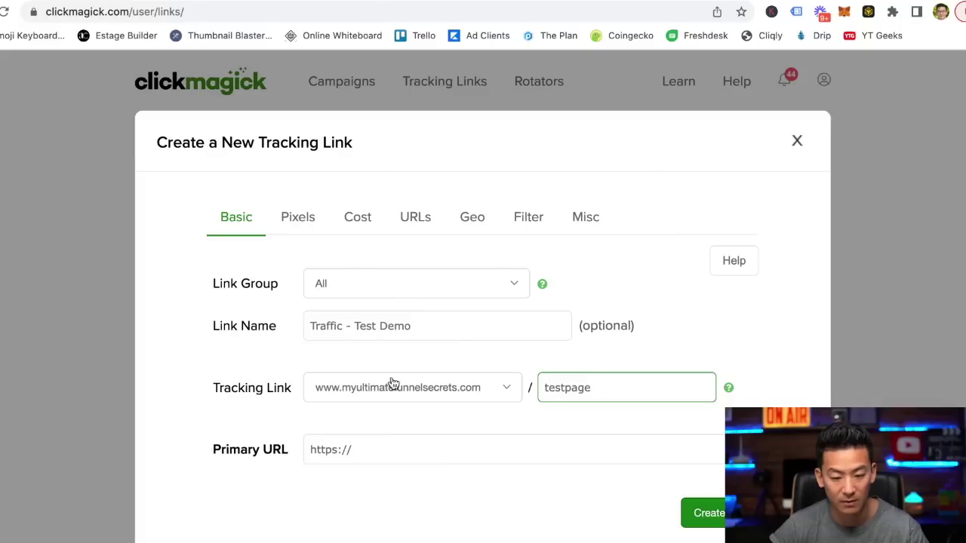
click(389, 448)
key(super+v)
key(super+a)
key(super+v)
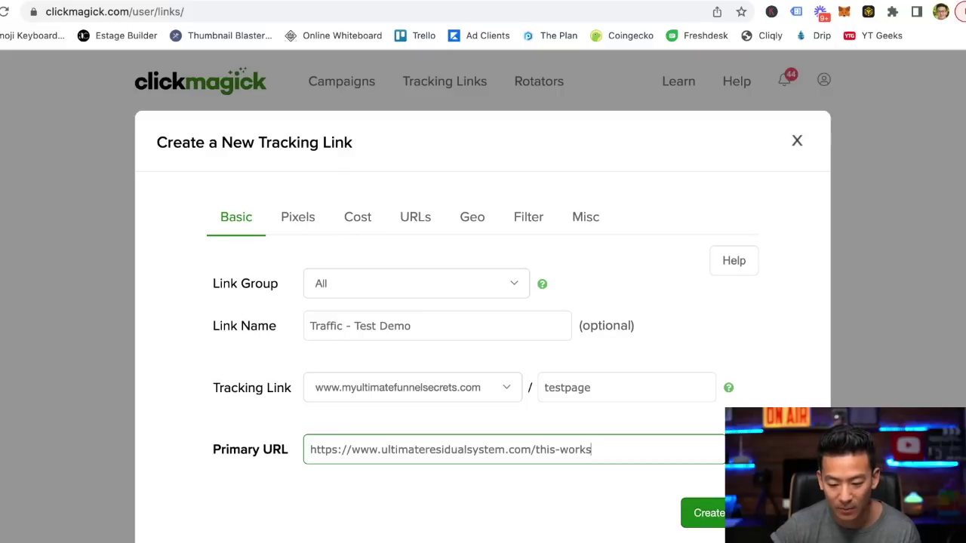
click(706, 513)
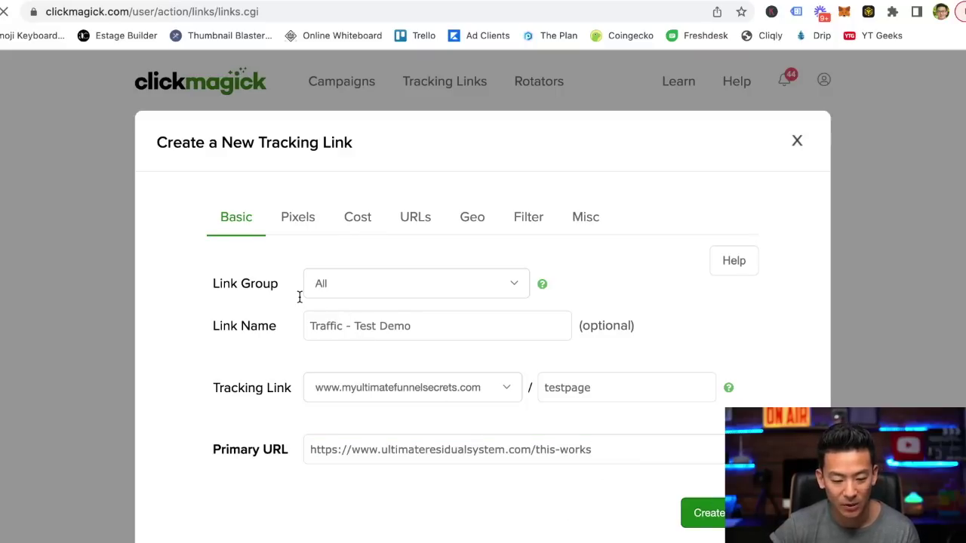
- Look through the tracking links list, including page 3, for the Traffic - Test Demo link
scroll(101, 326, down, 5)
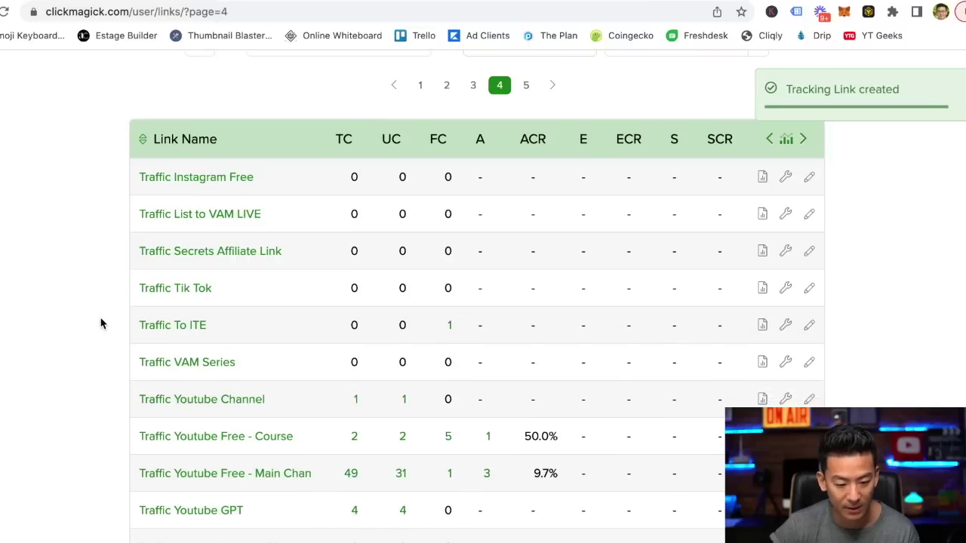
scroll(101, 325, down, 3)
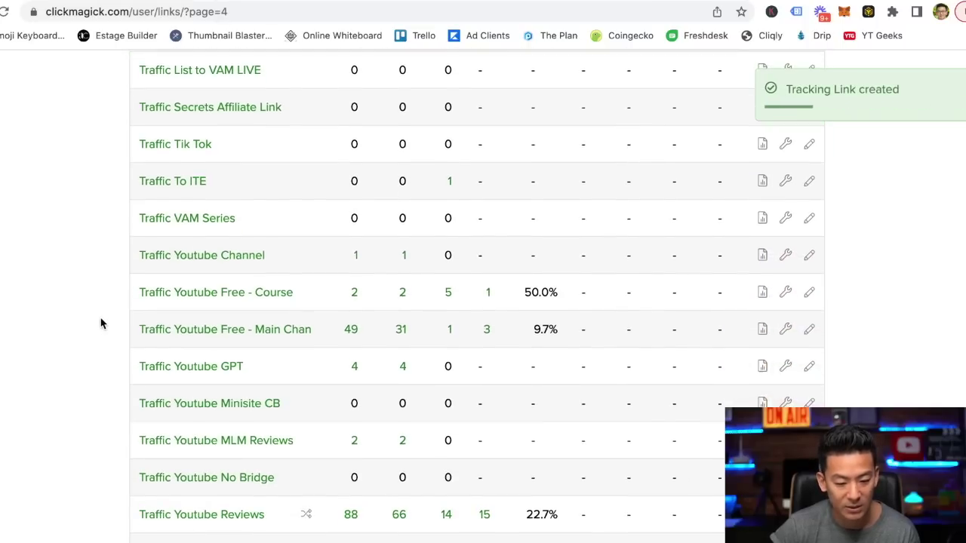
scroll(101, 325, down, 10)
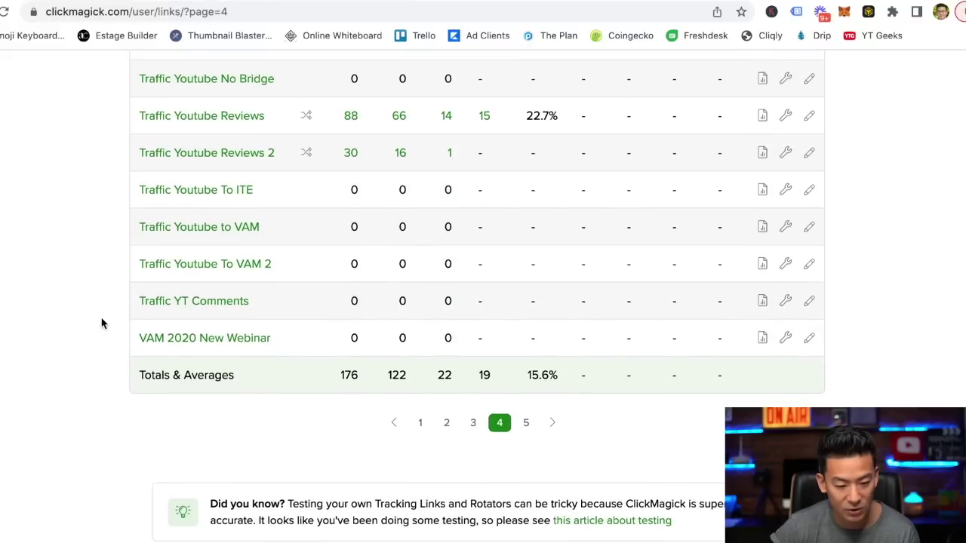
scroll(129, 302, up, 3)
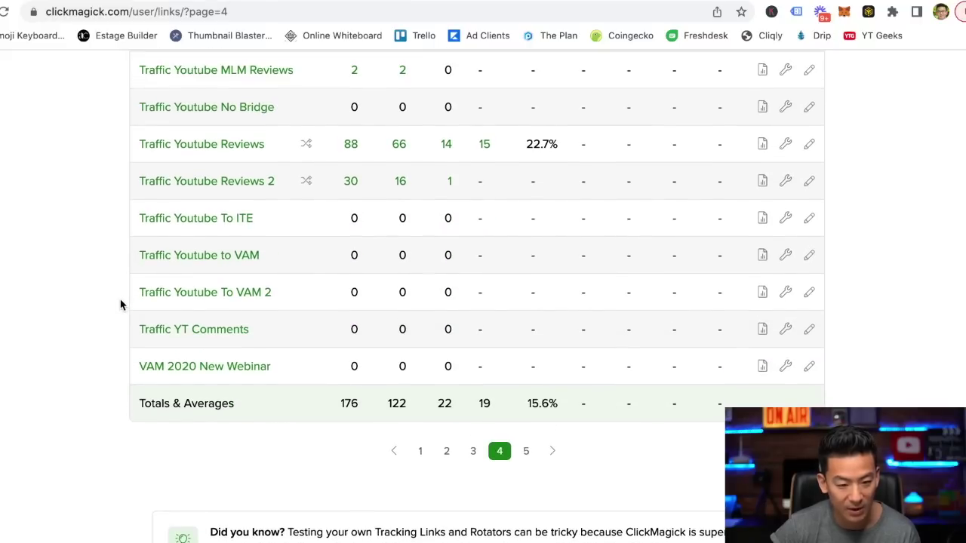
scroll(121, 304, up, 10)
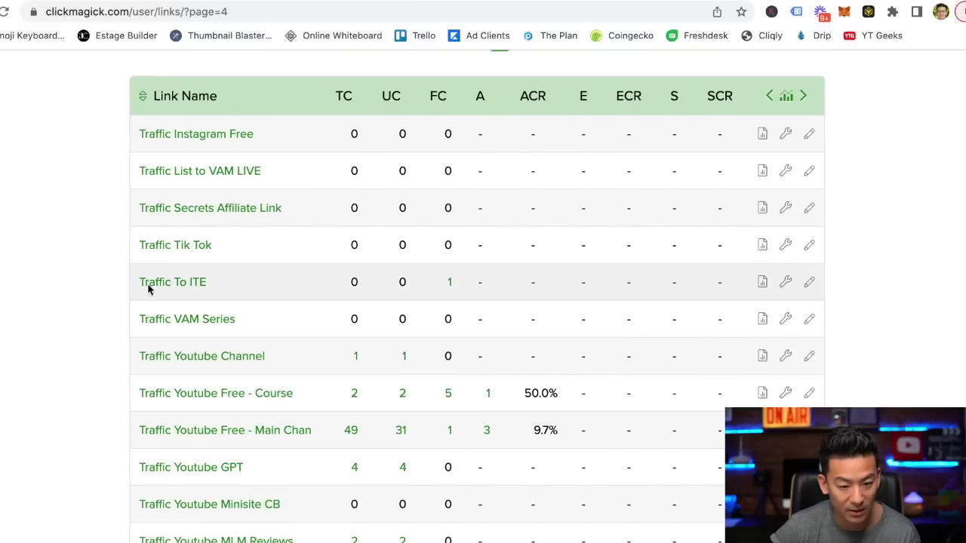
scroll(155, 283, up, 1)
click(473, 72)
scroll(90, 275, down, 10)
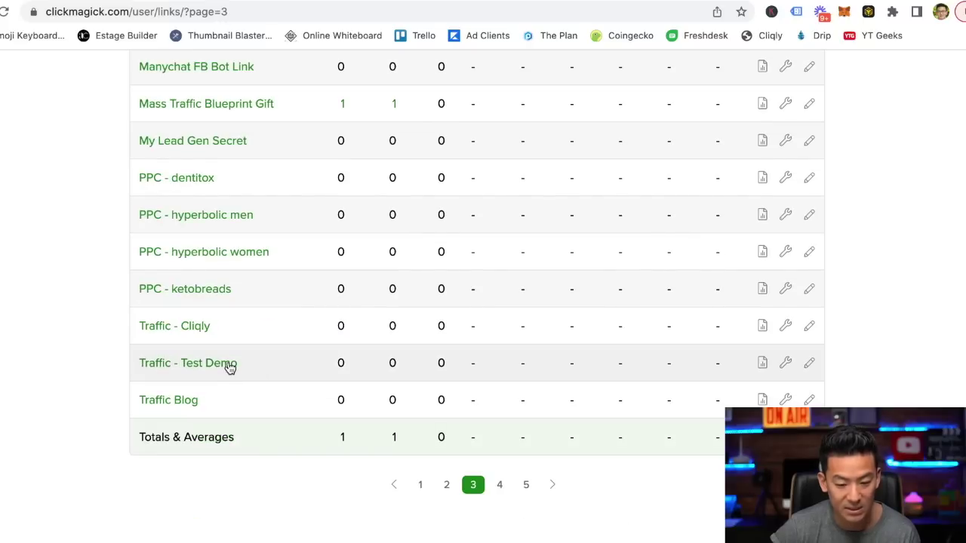
scroll(213, 365, down, 1)
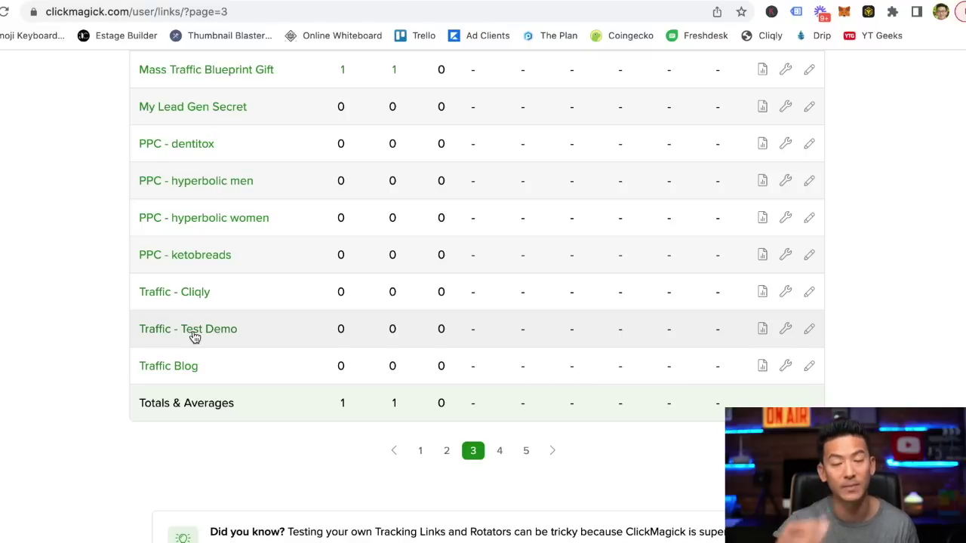
- Open split testing for the Traffic - Test Demo link and optimize it for Actions
click(788, 332)
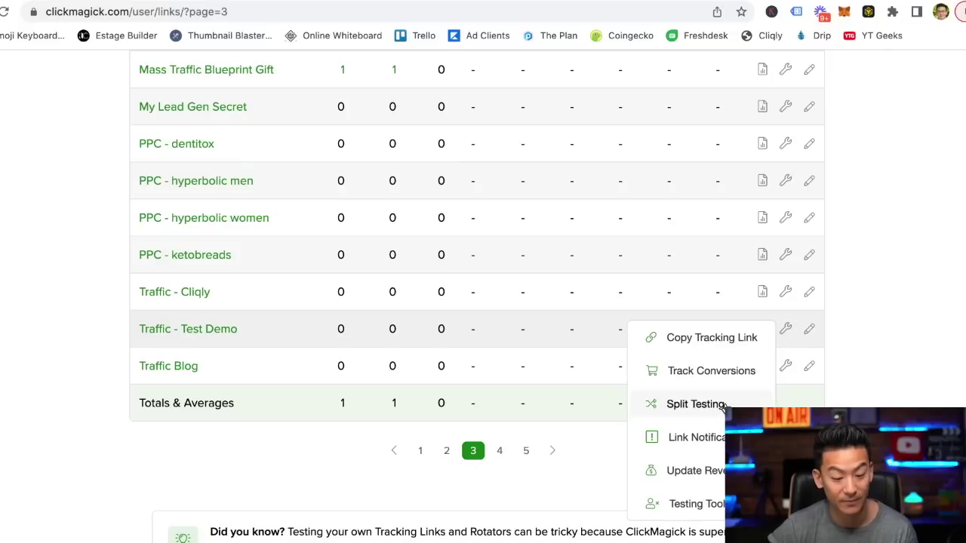
click(695, 405)
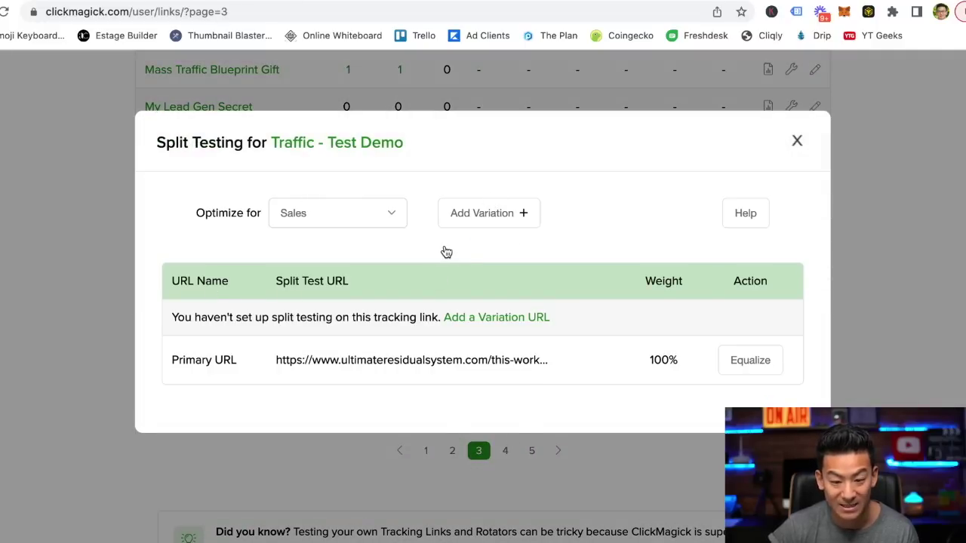
click(319, 221)
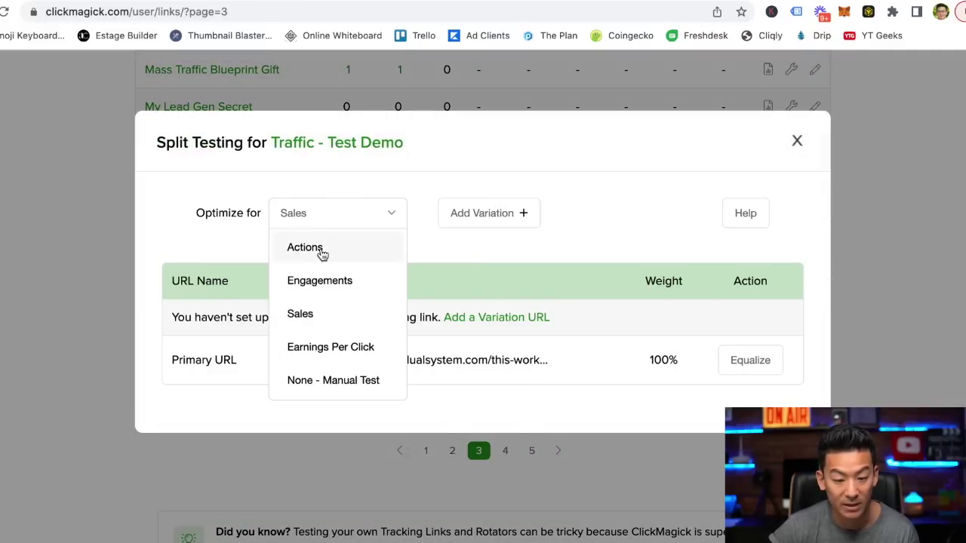
click(329, 246)
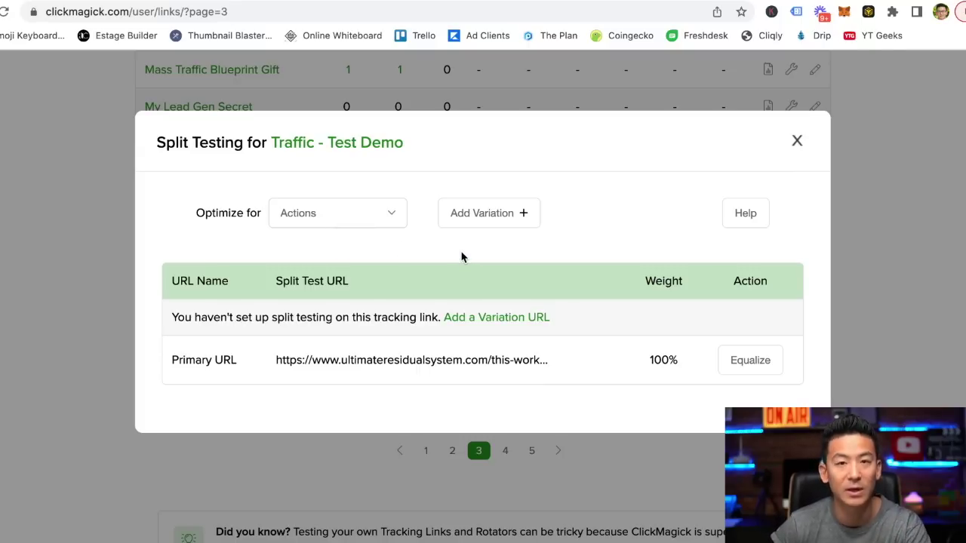
- Add a split test variation named Page 2 with the copied theinvinciblemarketer.com/milliondollars address and a weight of 50%
click(499, 216)
click(321, 295)
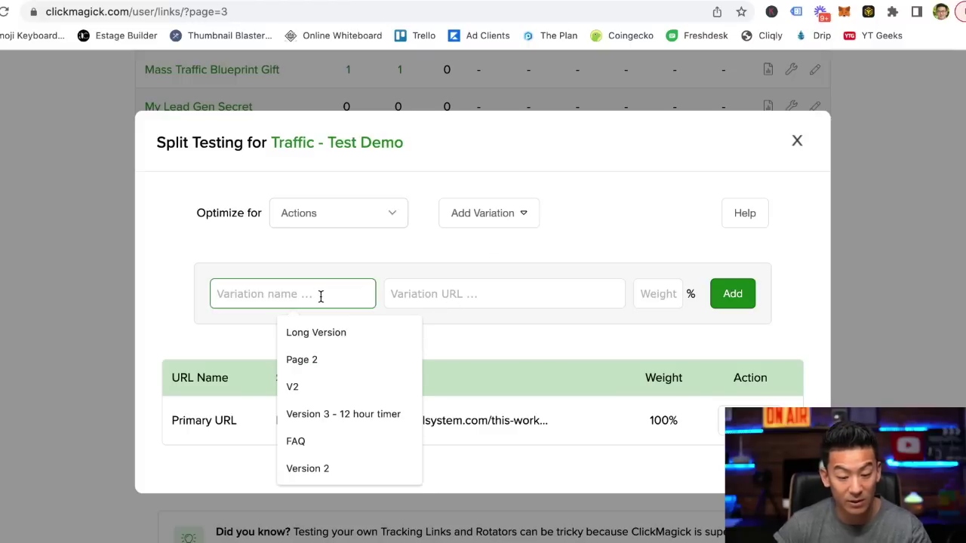
text(Page 2)
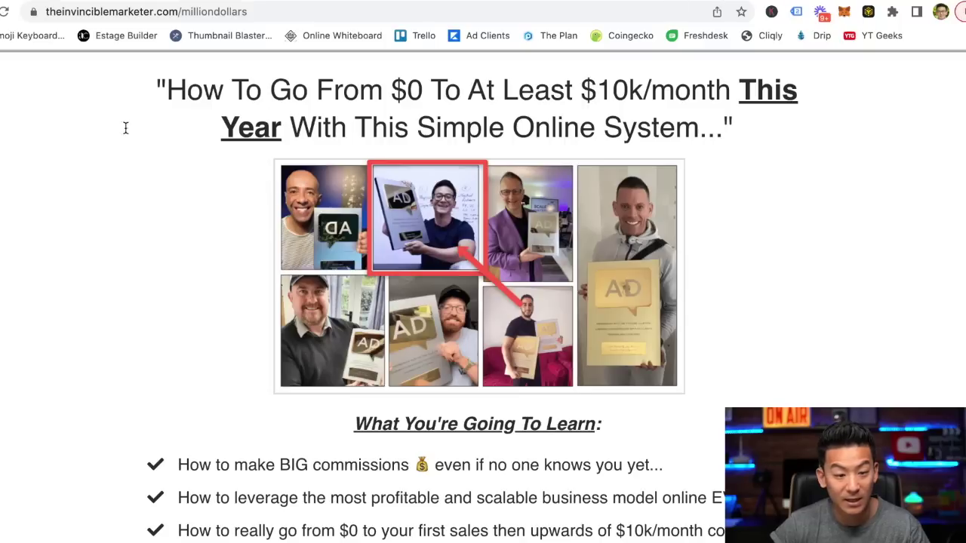
click(283, 13)
key(ctrl+c)
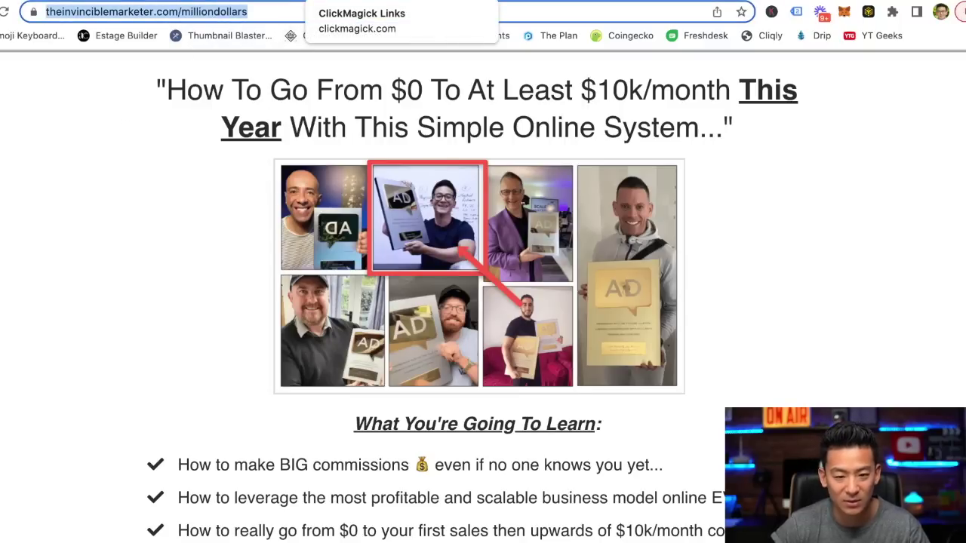
click(362, 2)
click(434, 294)
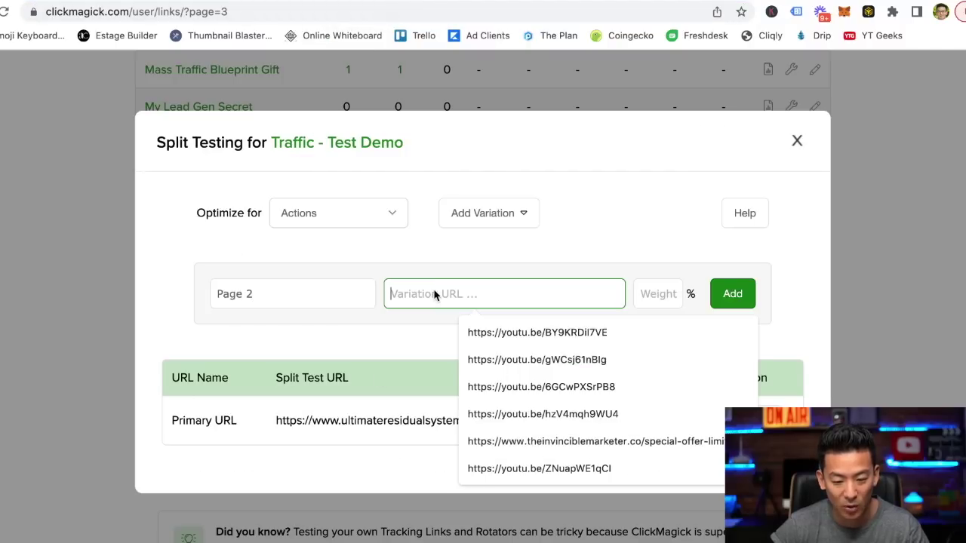
key(ctrl+v)
click(642, 301)
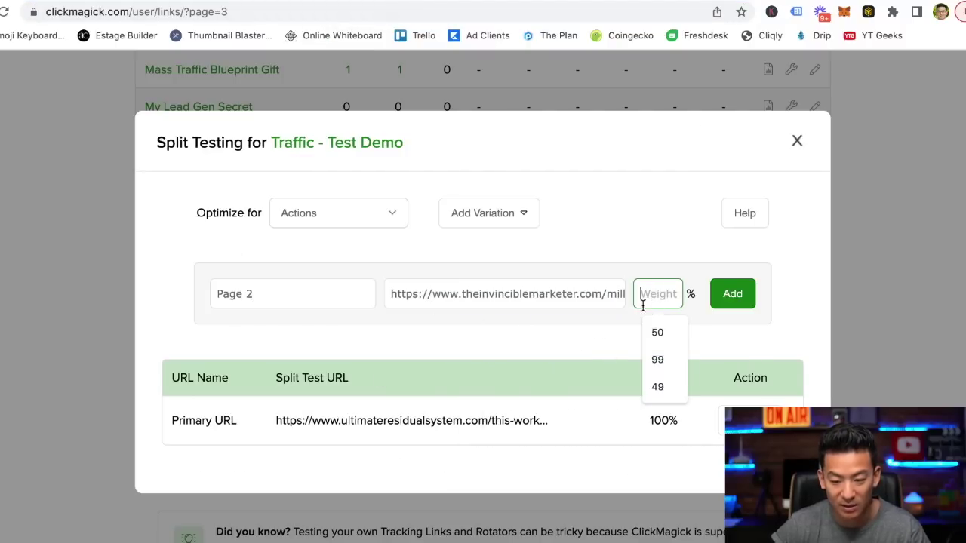
text(50)
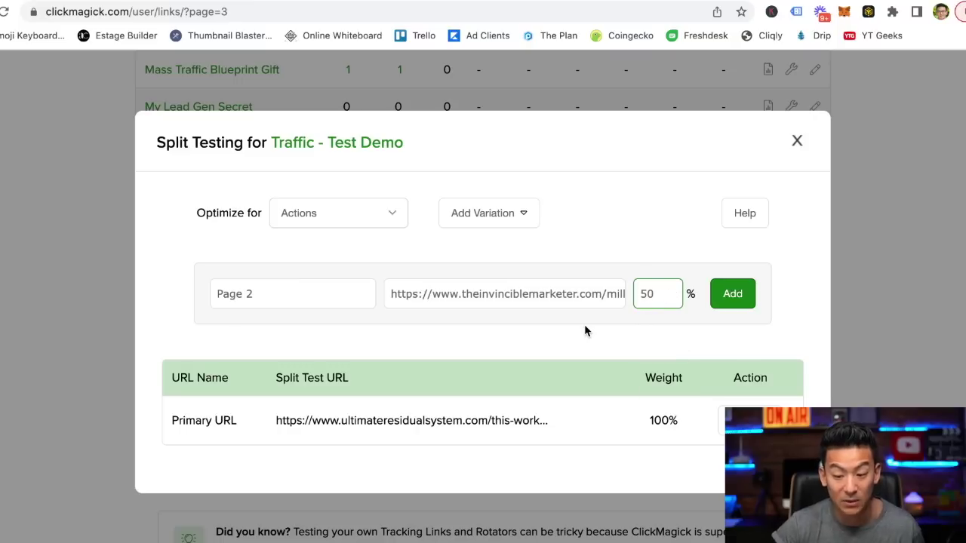
click(733, 304)
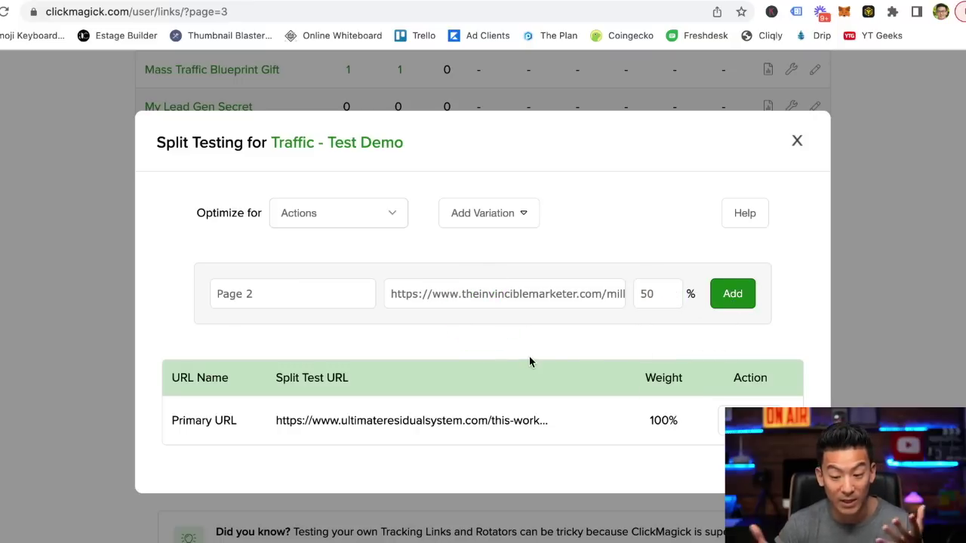
- Review the split test's URLs, weights, status and recommended action for the Traffic - Test Demo link
scroll(520, 354, down, 2)
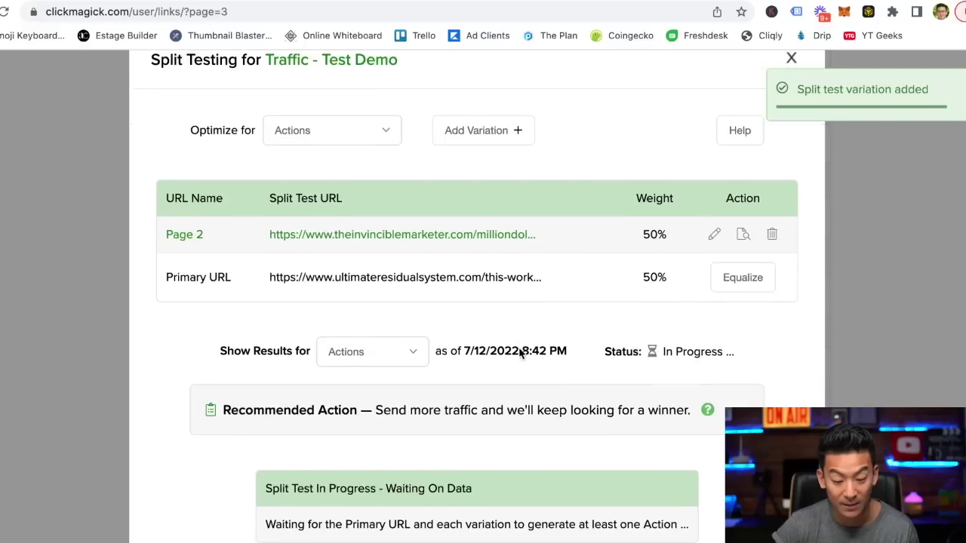
scroll(521, 354, down, 1)
scroll(522, 347, up, 1)
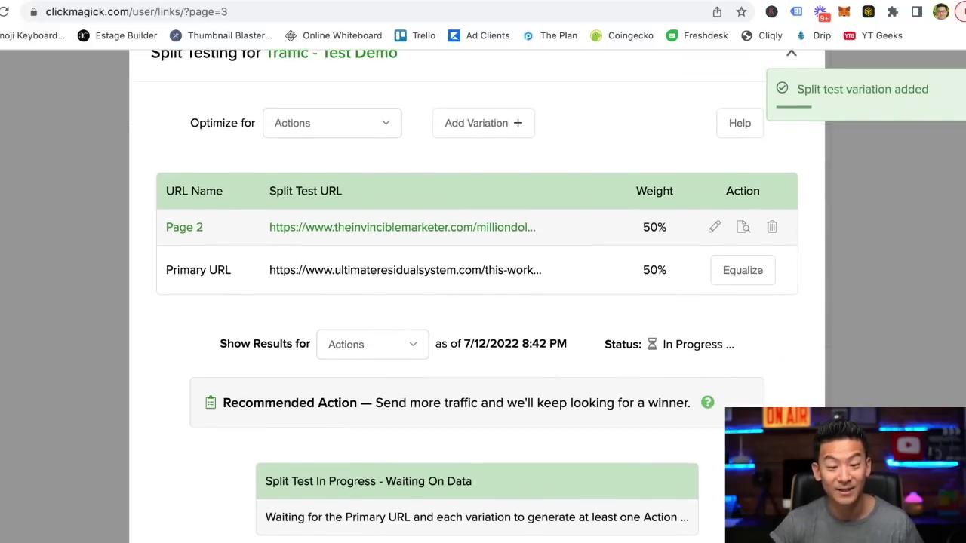
scroll(520, 347, up, 1)
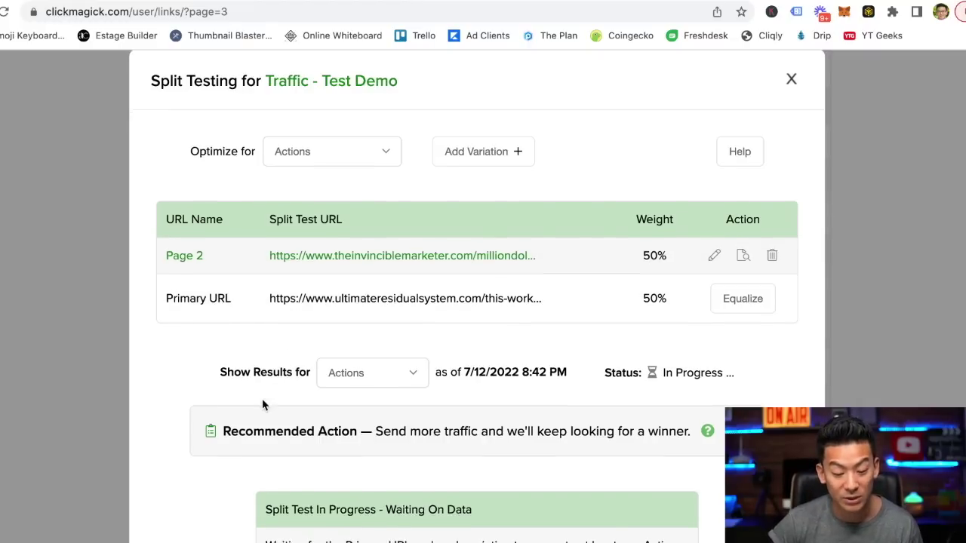
scroll(262, 399, down, 2)
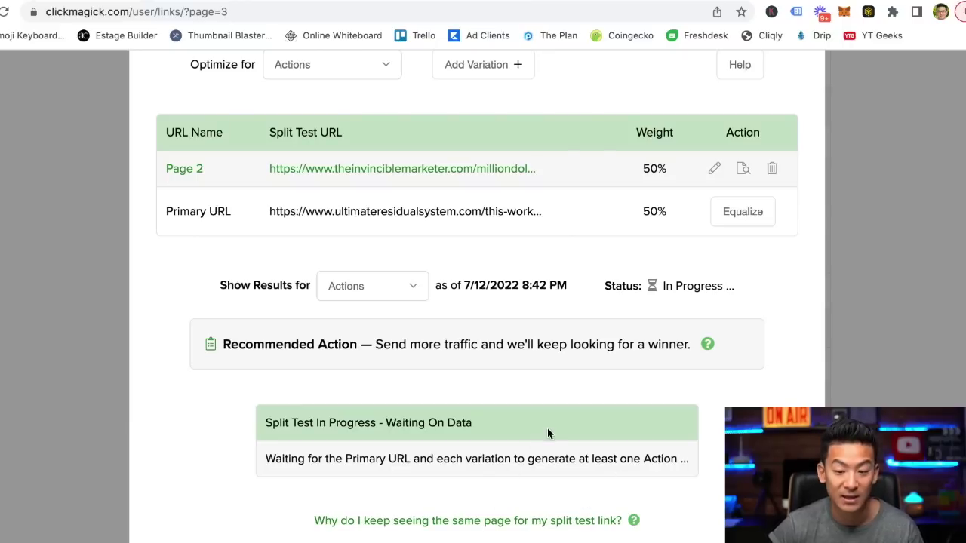
scroll(561, 430, up, 2)
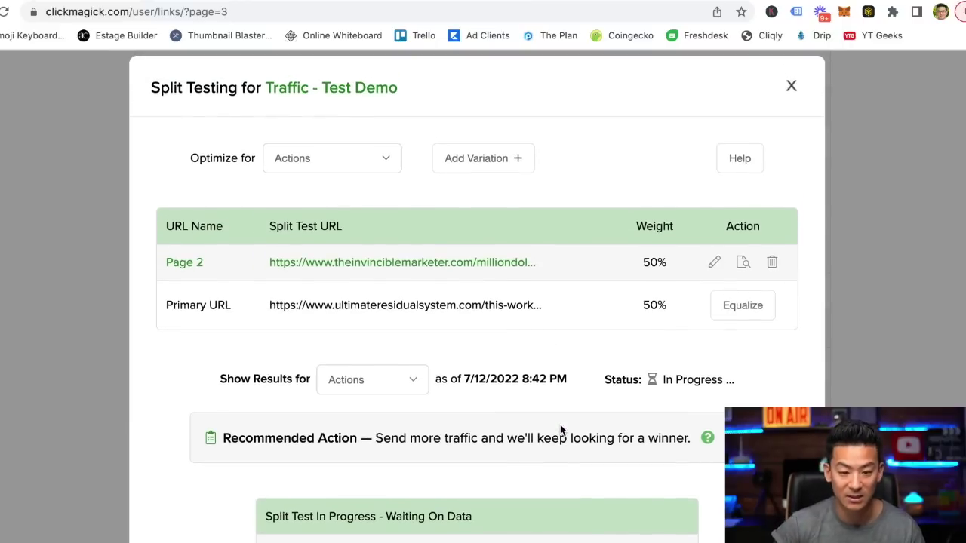
- Close the split testing settings and open the Traffic - Test Demo tracking link's details
click(791, 88)
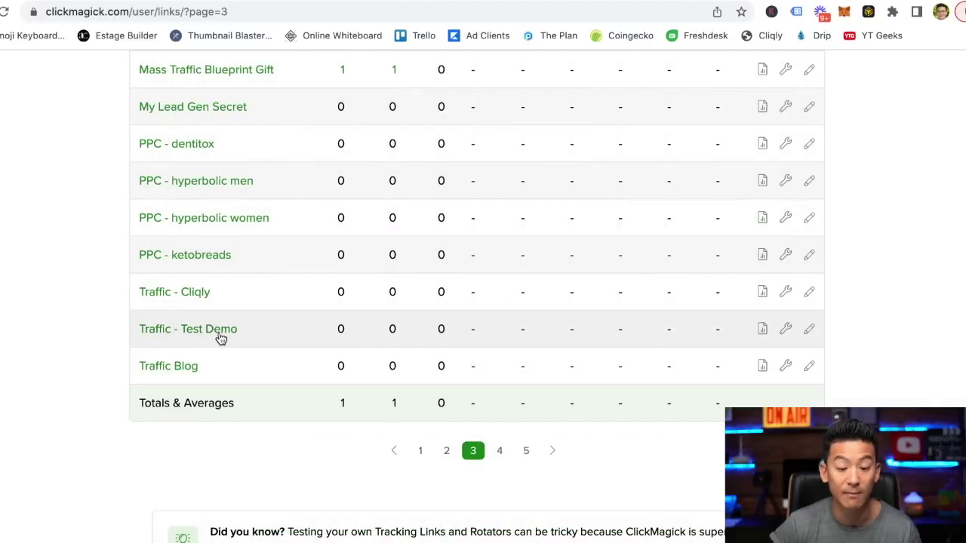
click(219, 334)
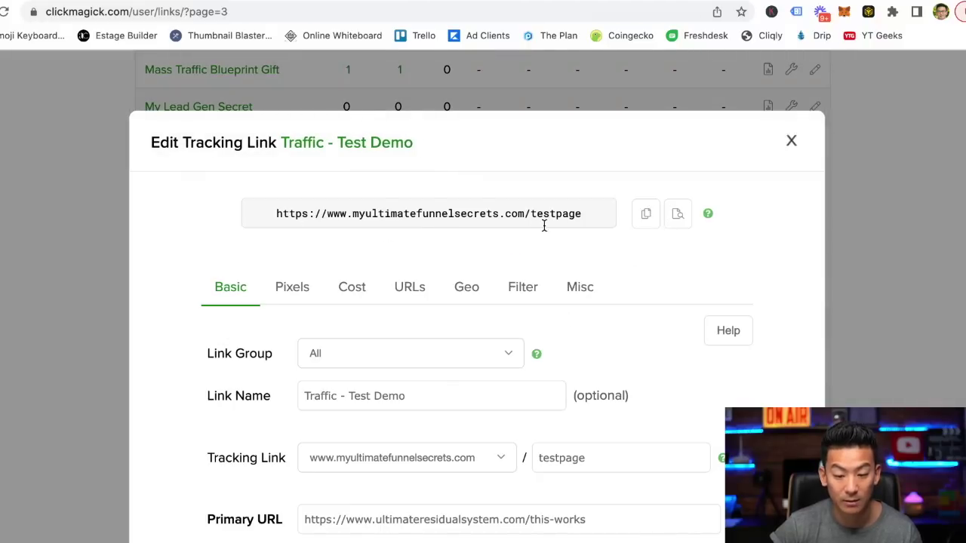
- Close the Traffic - Test Demo link's details and open split testing for the Traffic Youtube Reviews link on page 4 of the links list
drag(603, 214, 237, 216)
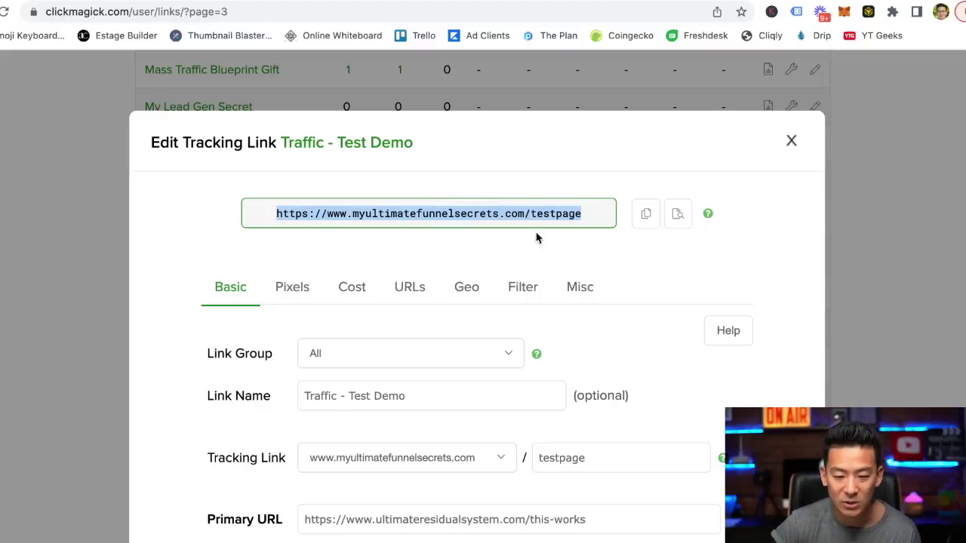
click(790, 141)
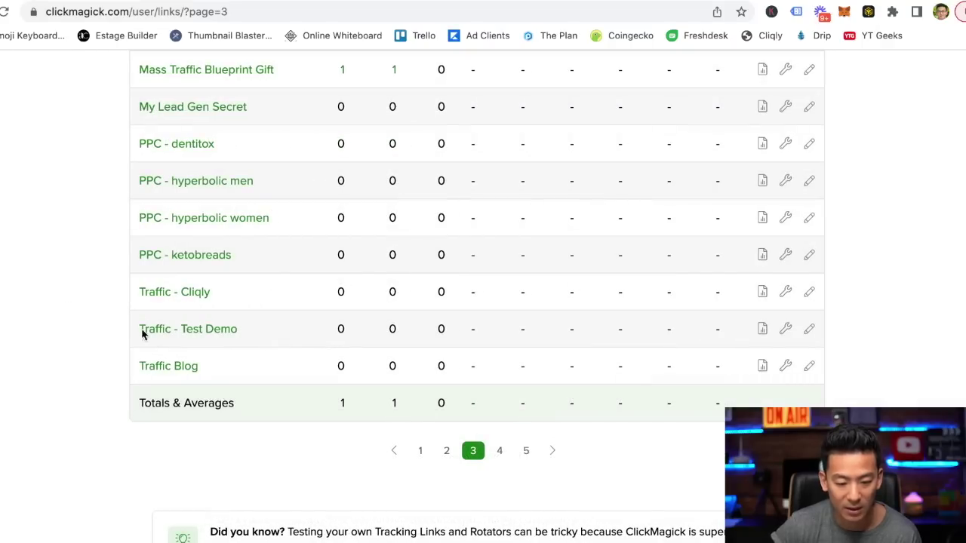
click(504, 450)
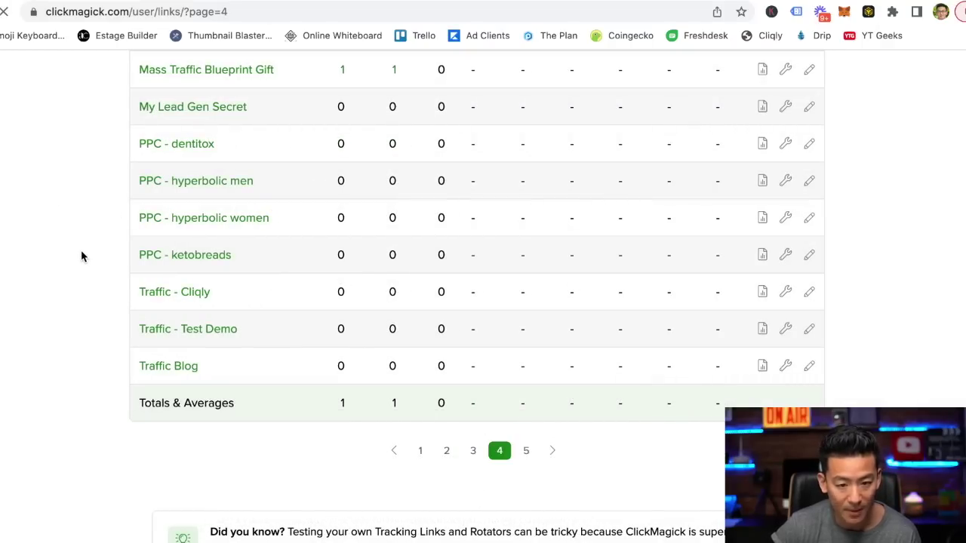
scroll(83, 258, down, 3)
scroll(83, 260, down, 7)
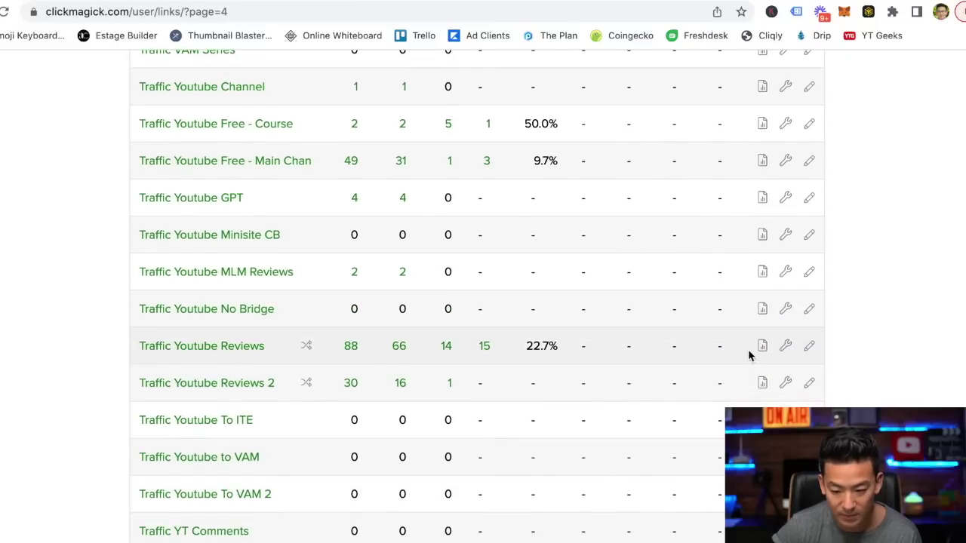
click(786, 346)
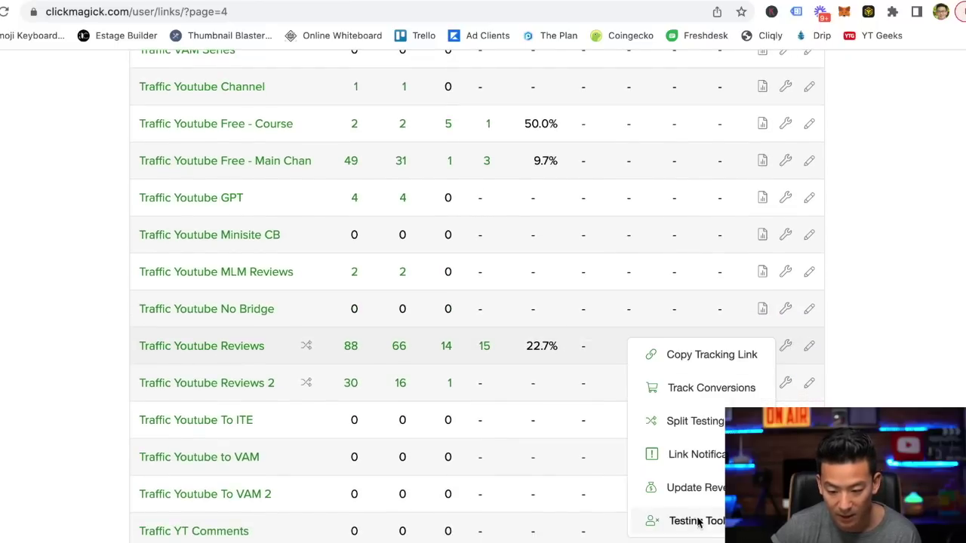
click(700, 423)
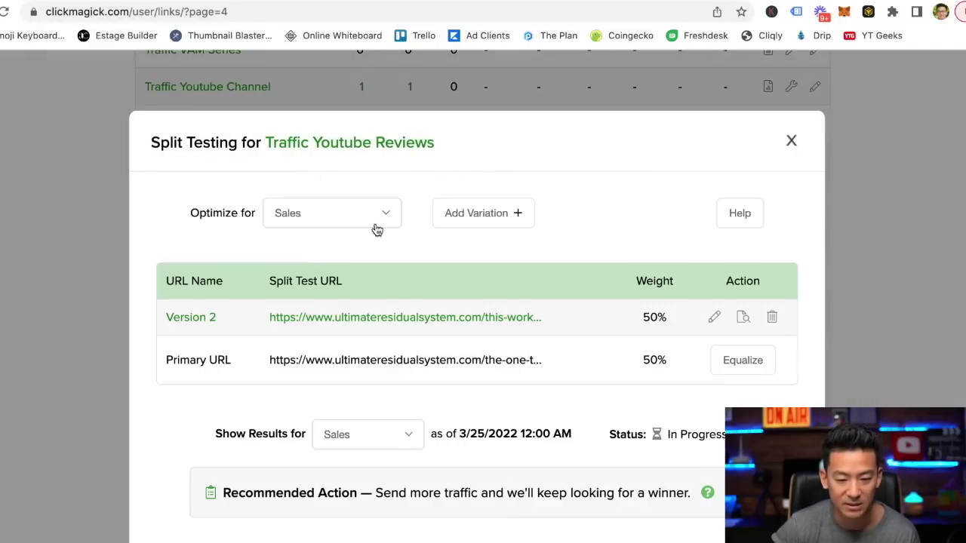
- Optimize the Traffic Youtube Reviews split test for Actions and review the results for the Primary URL and Version 2
click(362, 220)
click(309, 249)
scroll(299, 304, down, 5)
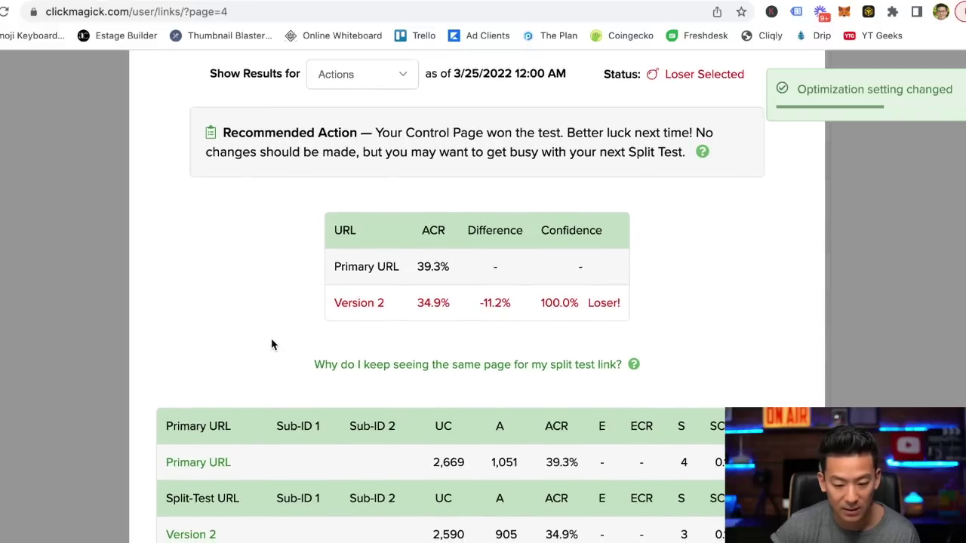
scroll(269, 340, down, 1)
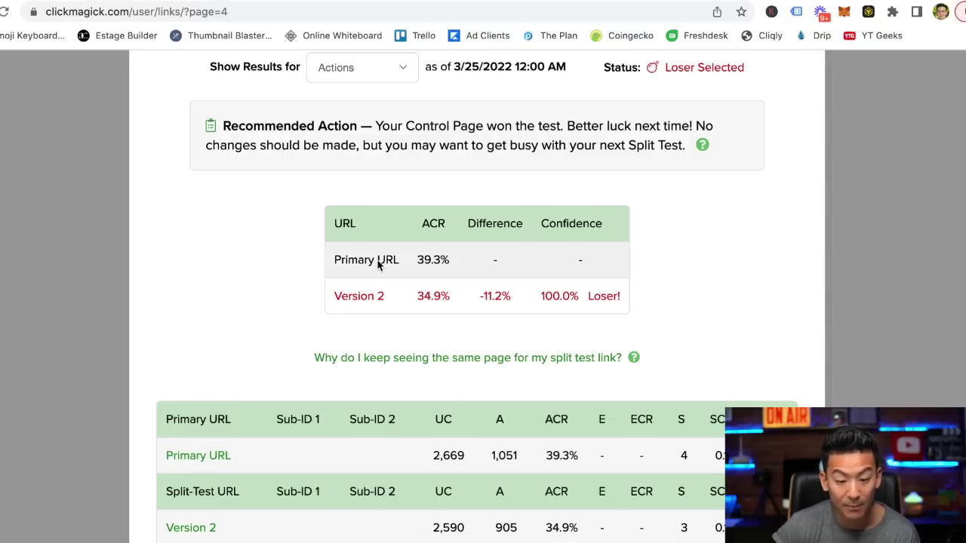
mouse_move(198, 459)
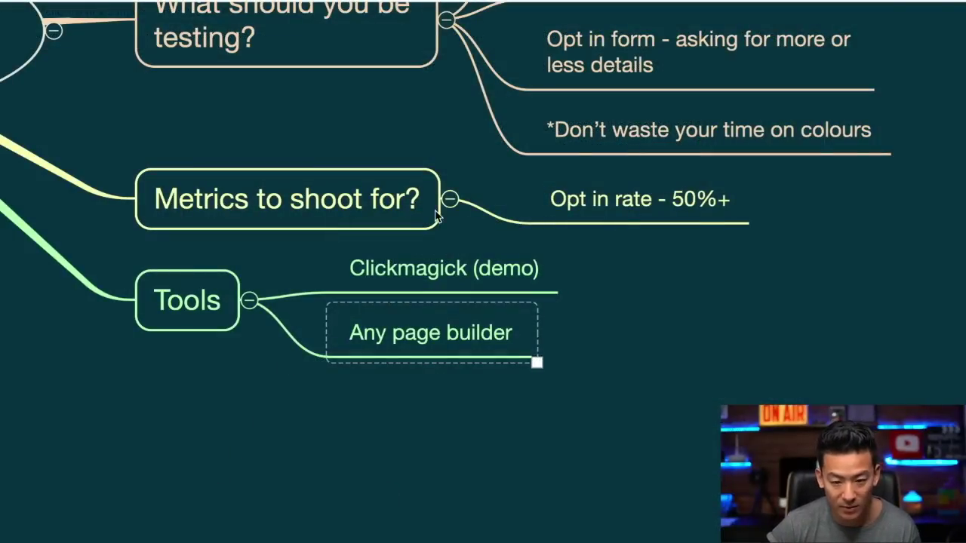
- In the mind map, examine the "What should you be testing?" topics on headline, overall page design, opt in form and colours
scroll(599, 349, up, 4)
scroll(599, 333, up, 3)
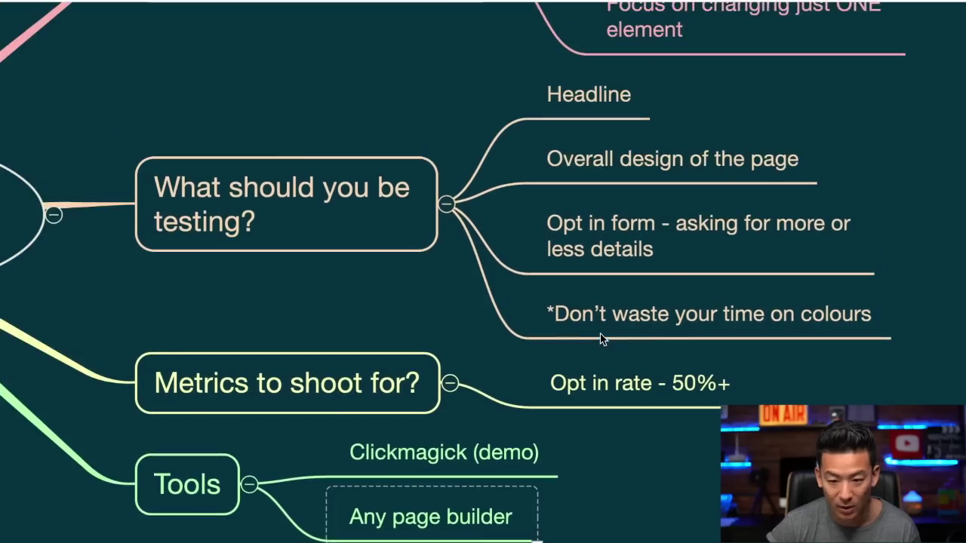
scroll(600, 334, right, 4)
scroll(352, 266, right, 1)
click(361, 136)
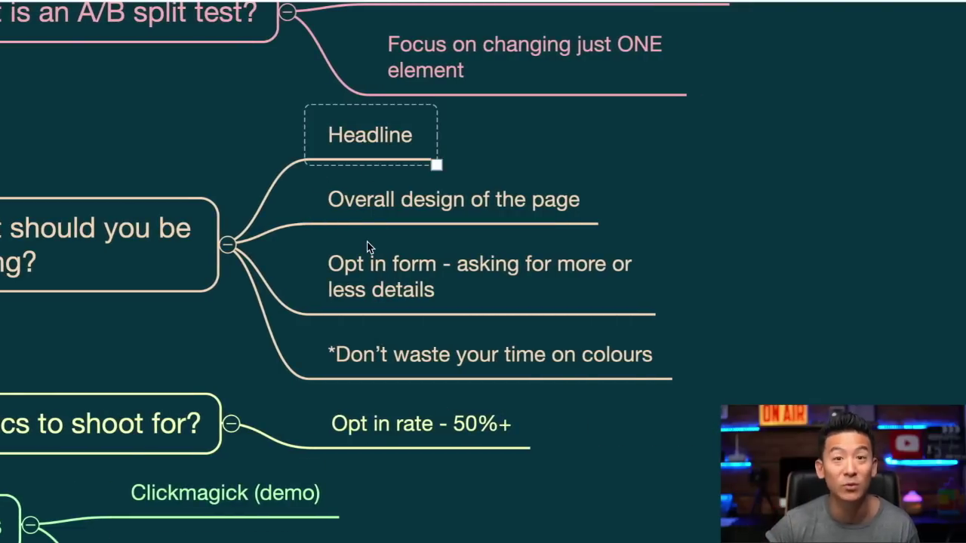
click(402, 206)
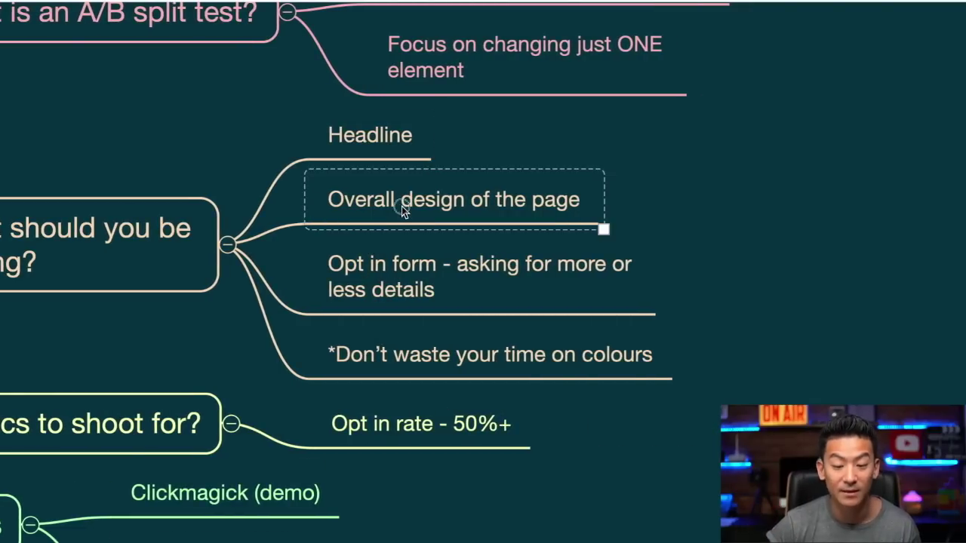
click(407, 289)
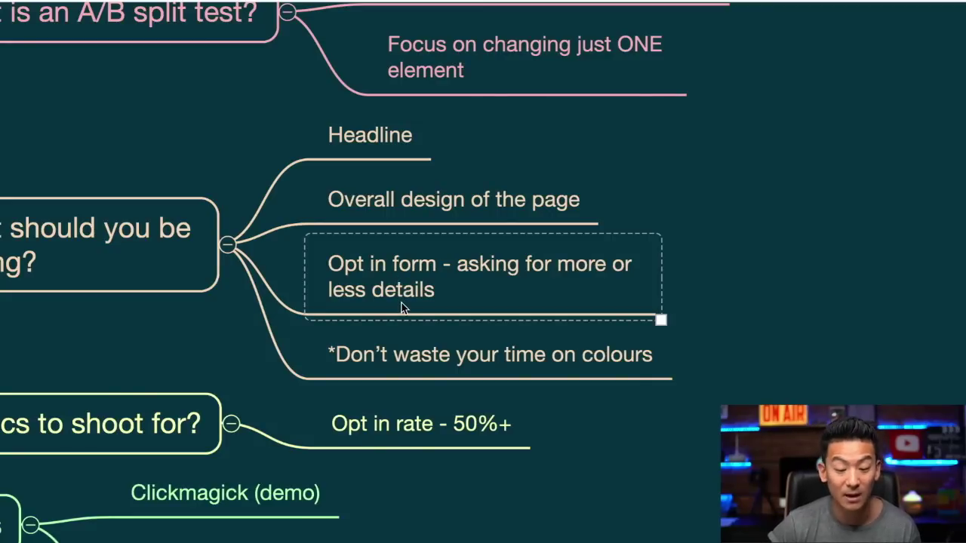
click(416, 381)
click(407, 282)
click(368, 133)
click(368, 228)
click(357, 308)
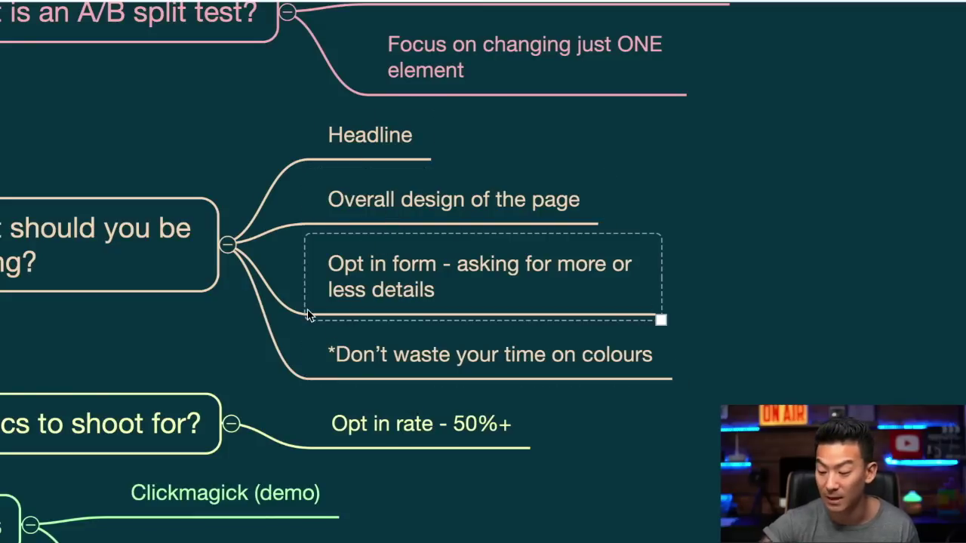